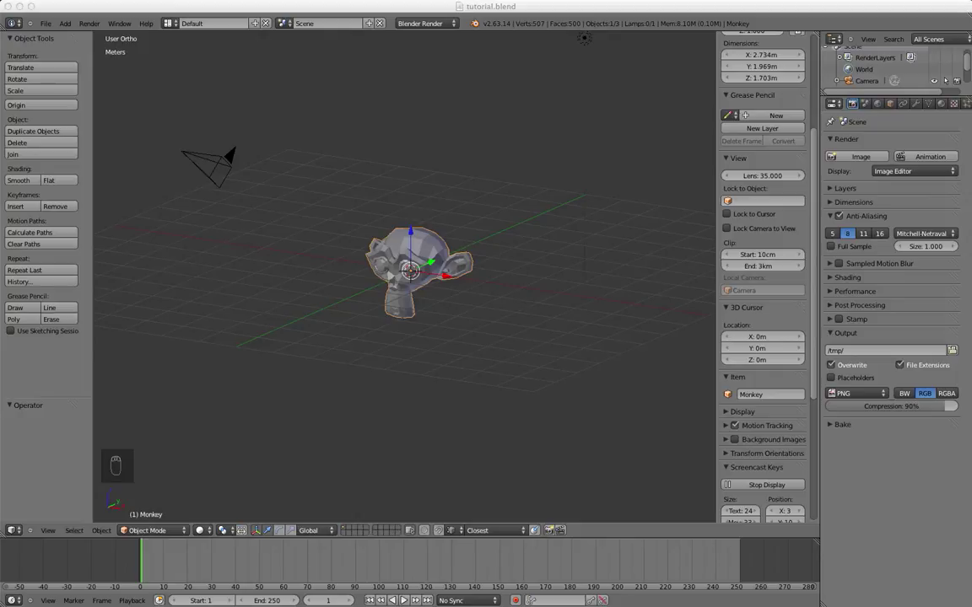
Move the 3D cursor off the origin and zoom and orbit to a close frontal view of Suzanne.
left_click(485, 310)
scroll(485, 309, "up", 4)
middle_click_drag(487, 323, 546, 342)
scroll(444, 310, "up", 3)
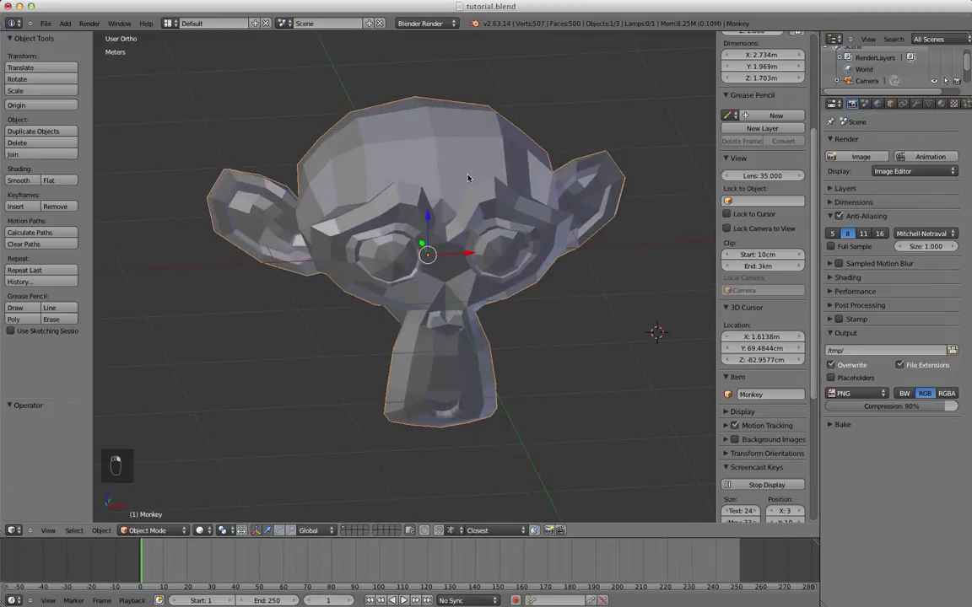
Apply Quick Smoke to the monkey, found through the command search with 'quick'.
key("space")
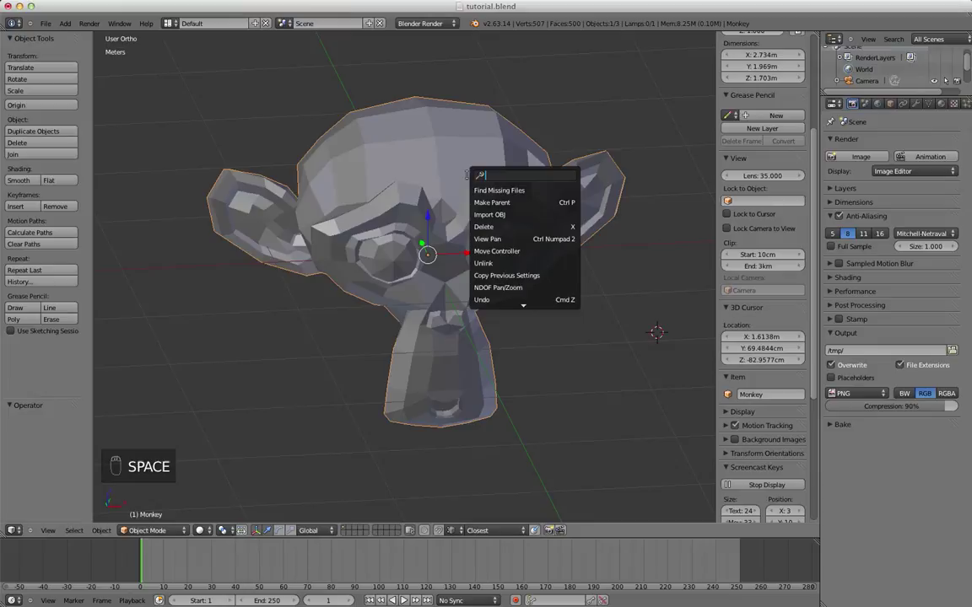
type("quick")
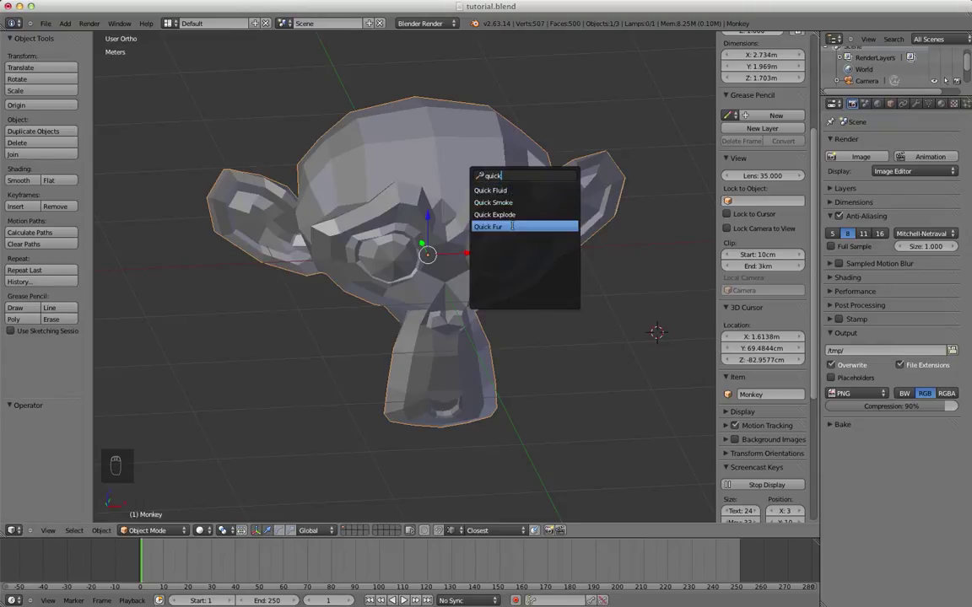
left_click(502, 204)
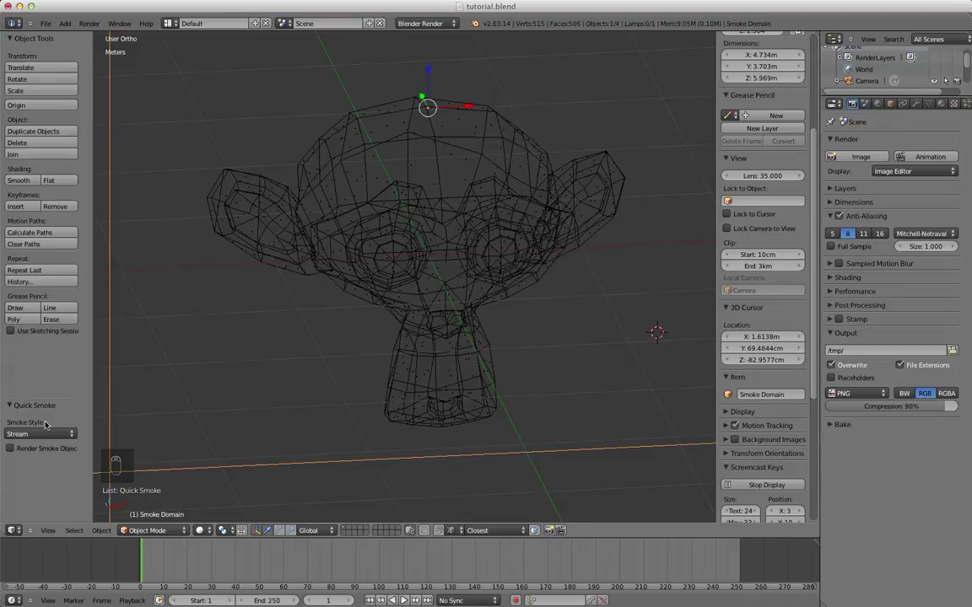
Show the Quick Smoke options and open the Smoke Style list.
key("t")
key("t")
key("t")
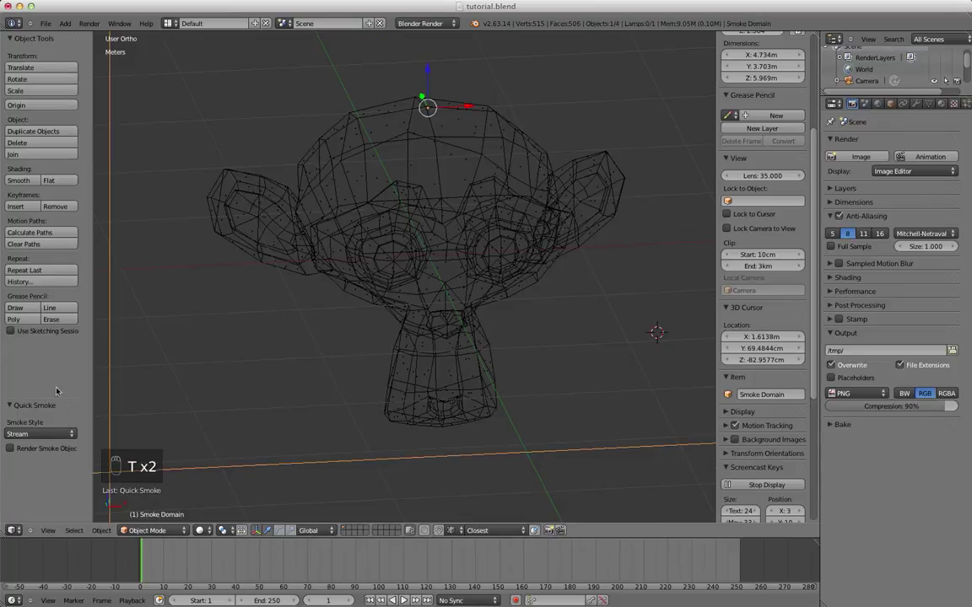
key("t")
left_click(38, 433)
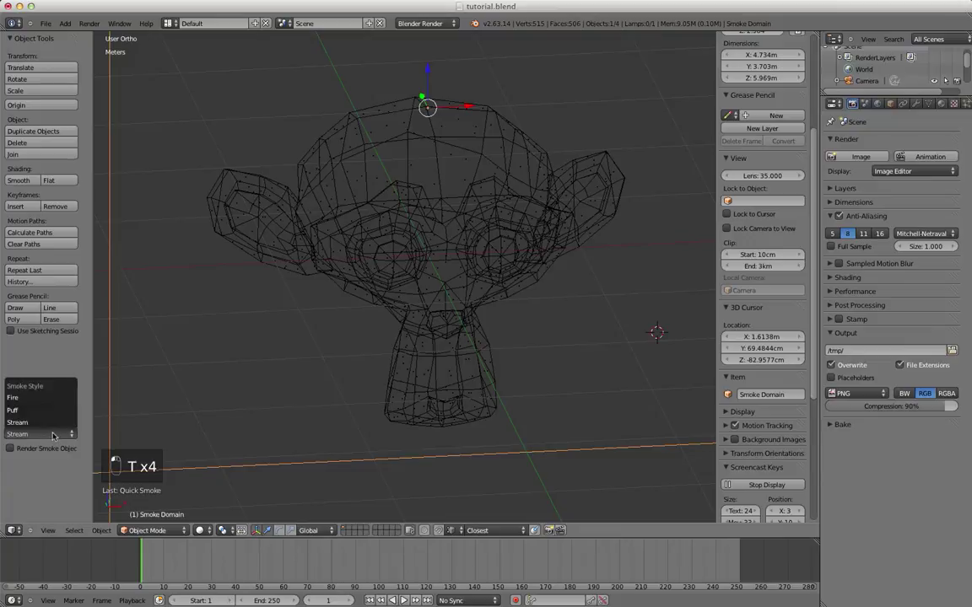
Set the Quick Smoke style to Fire.
left_click(15, 399)
scroll(303, 358, "down", 4)
scroll(302, 358, "down", 3)
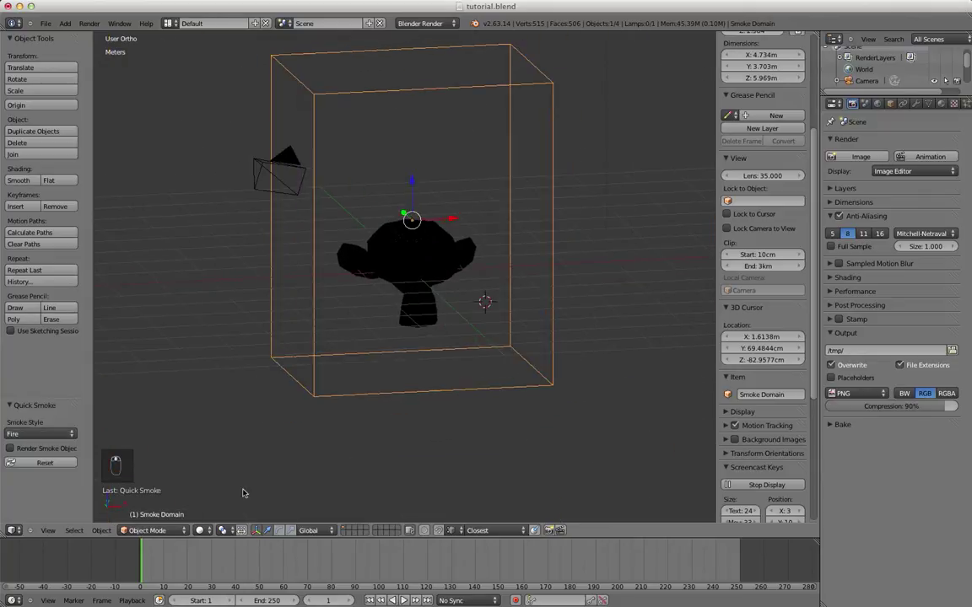
Play the simulation to frame 29 and orbit and zoom around the smoke-filled domain.
key("alt+a")
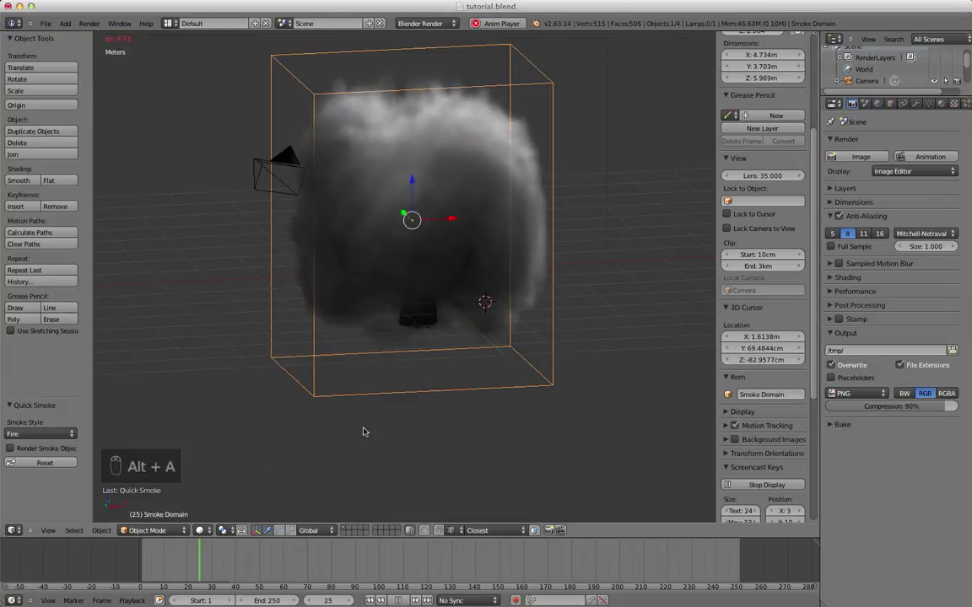
key("alt+a")
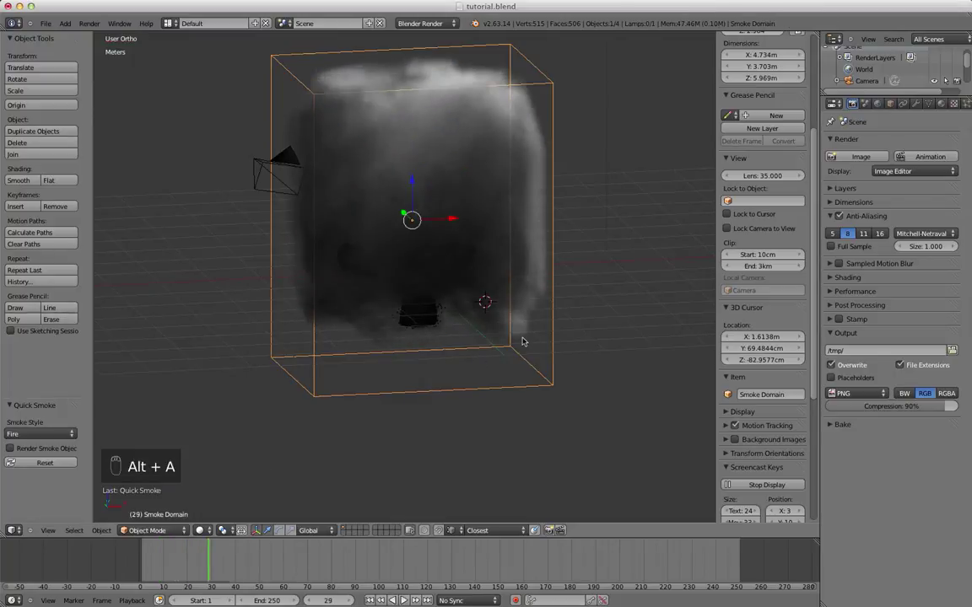
middle_click_drag(555, 219, 549, 249)
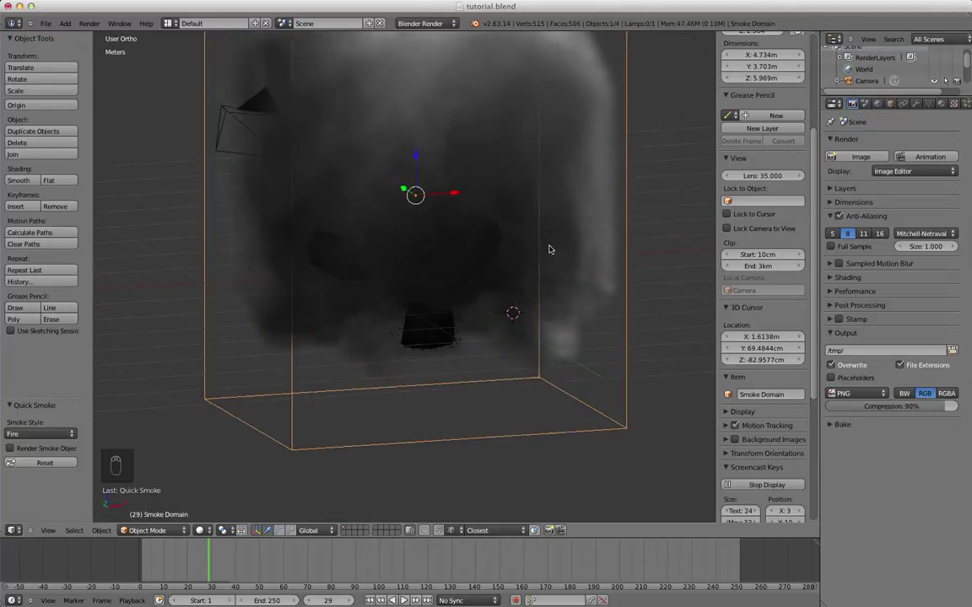
middle_click_drag(486, 272, 547, 256)
scroll(530, 290, "down", 3)
scroll(573, 247, "up", 3)
scroll(575, 246, "down", 3)
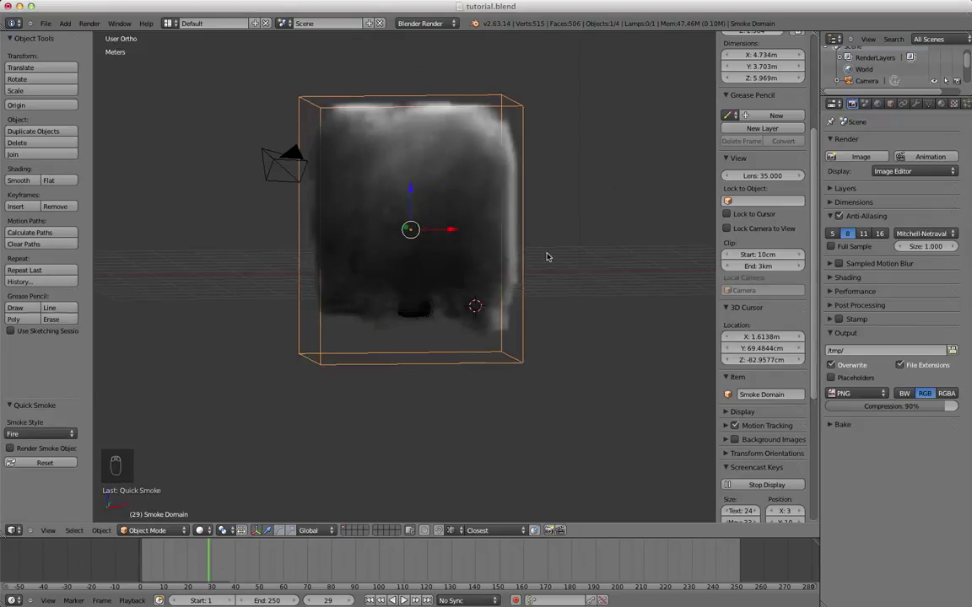
Select the monkey and show its SmokeParticles settings: 100000 particles, frames 1–250, lifetime 5.
right_click(378, 281)
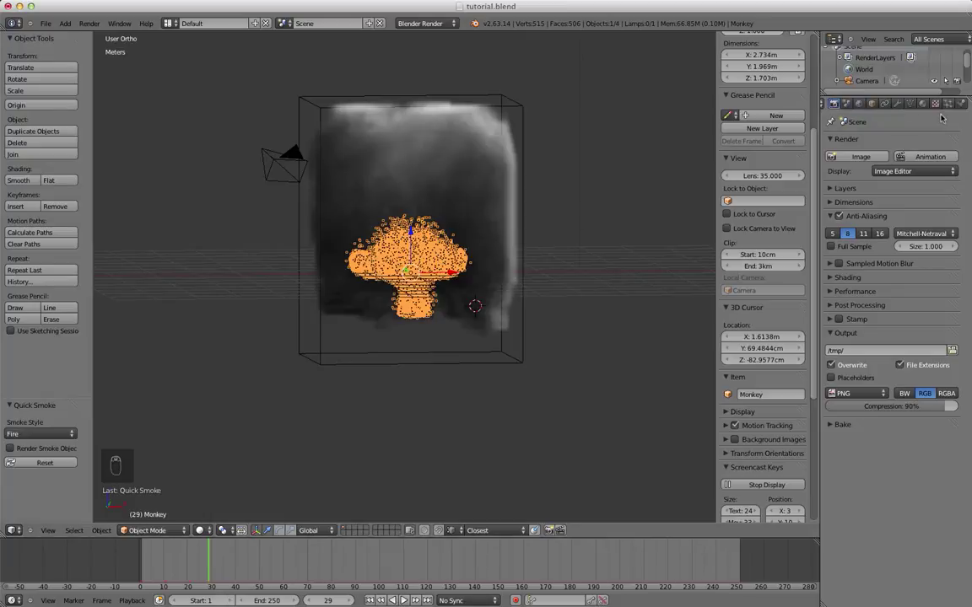
left_click(948, 104)
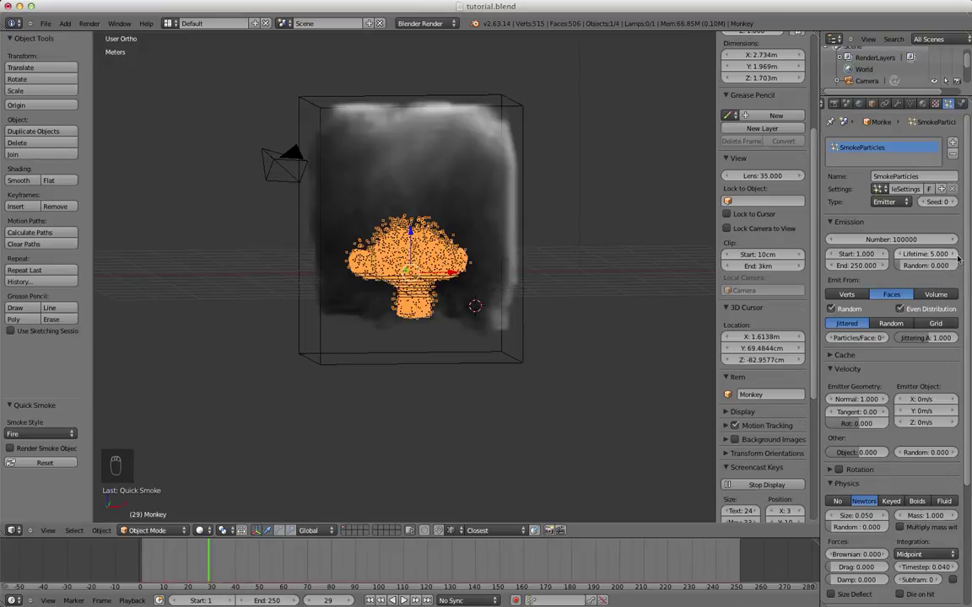
Select the Smoke Domain and expand its Smoke High Resolution panel: 1 division, Wavelet, strength 2.00.
right_click(517, 108)
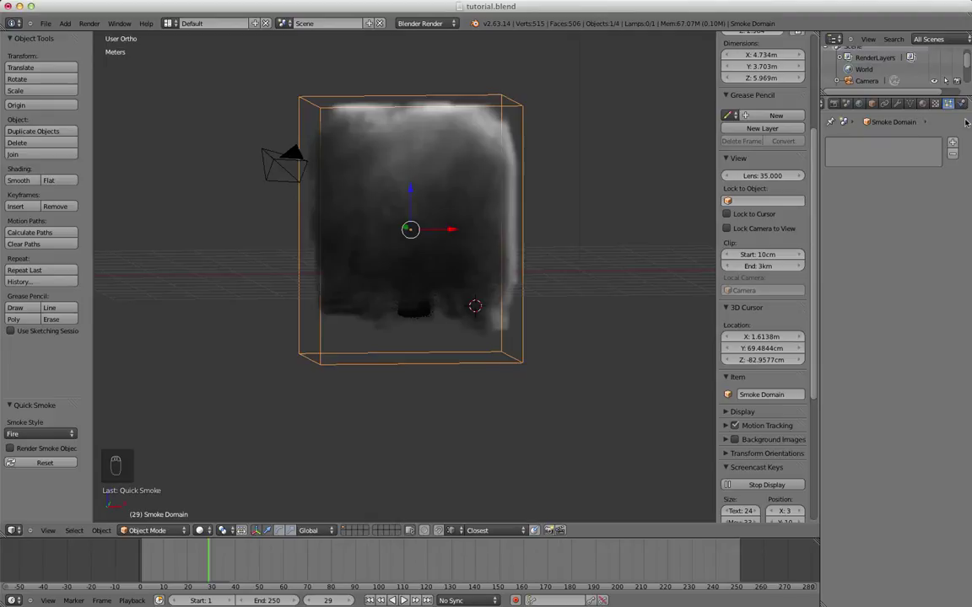
left_click(963, 104)
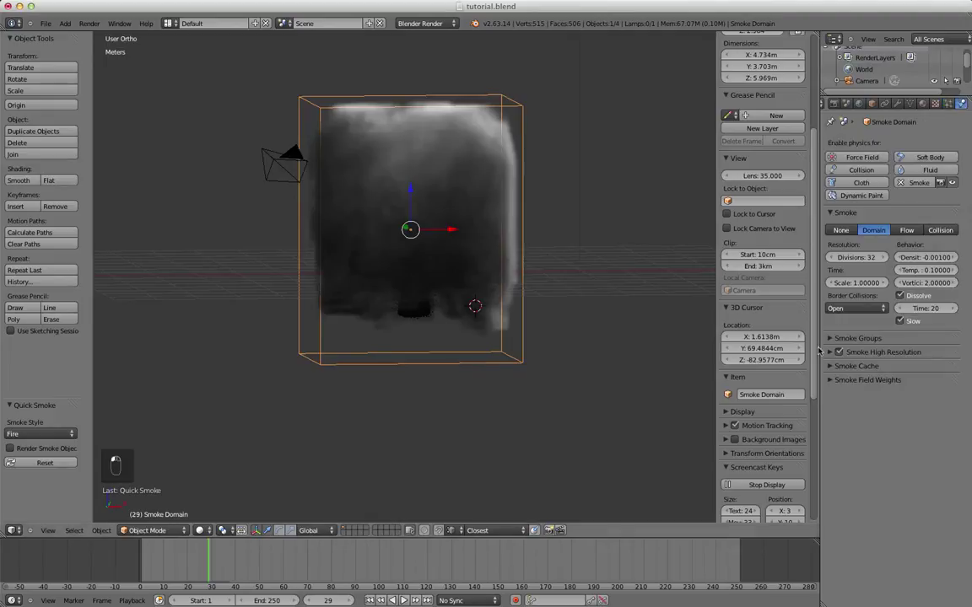
left_click(848, 353)
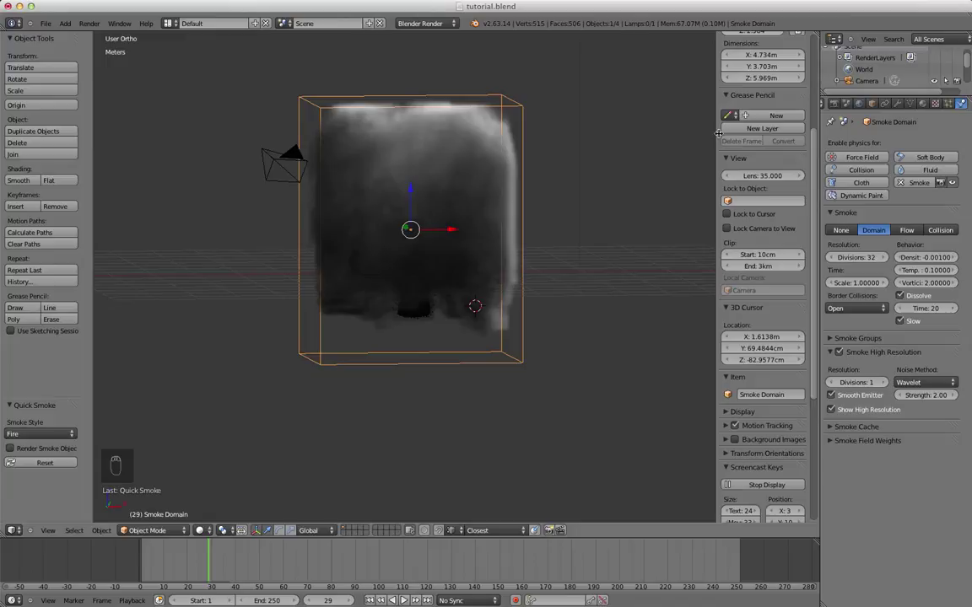
Orbit to a side view, reselect the Smoke Domain, and show its material and texture settings.
middle_click_drag(512, 145, 525, 124)
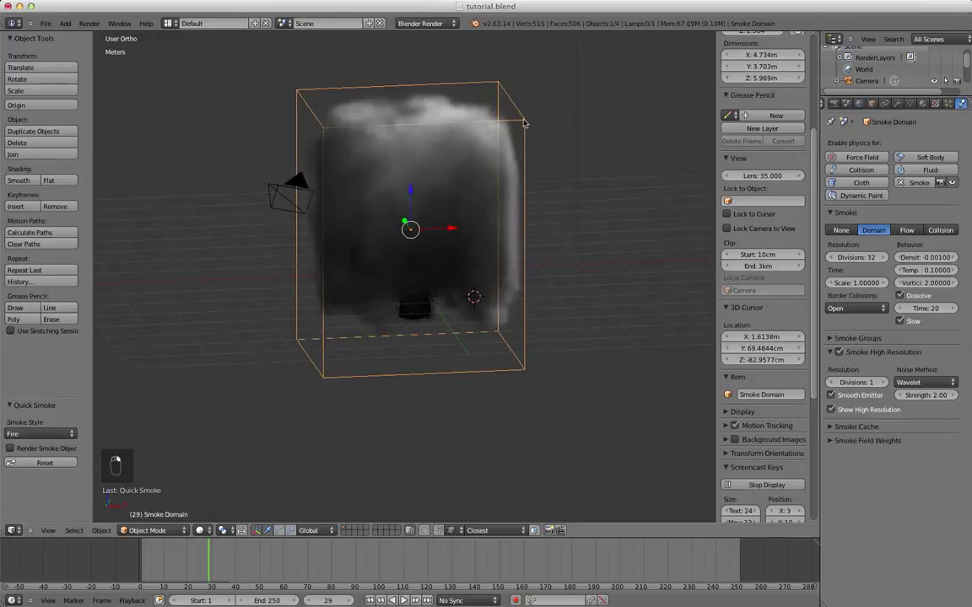
left_click(922, 103)
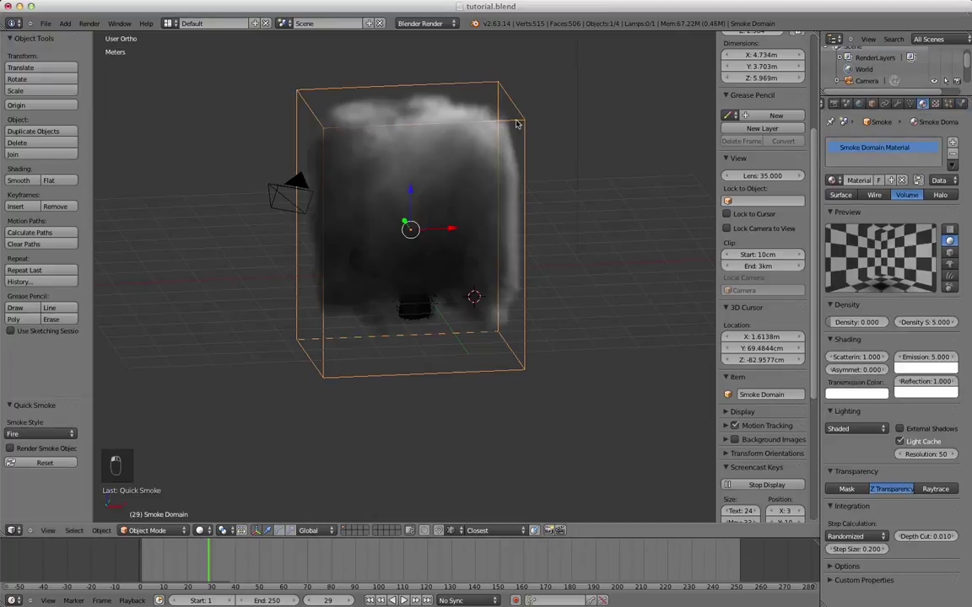
middle_click_drag(467, 112, 473, 110)
right_click(381, 243)
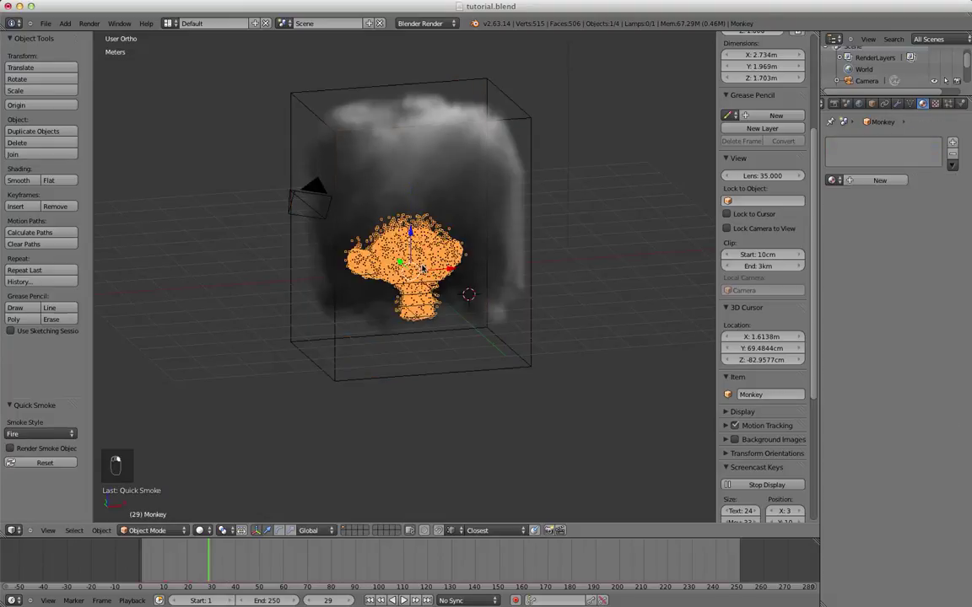
right_click(529, 124)
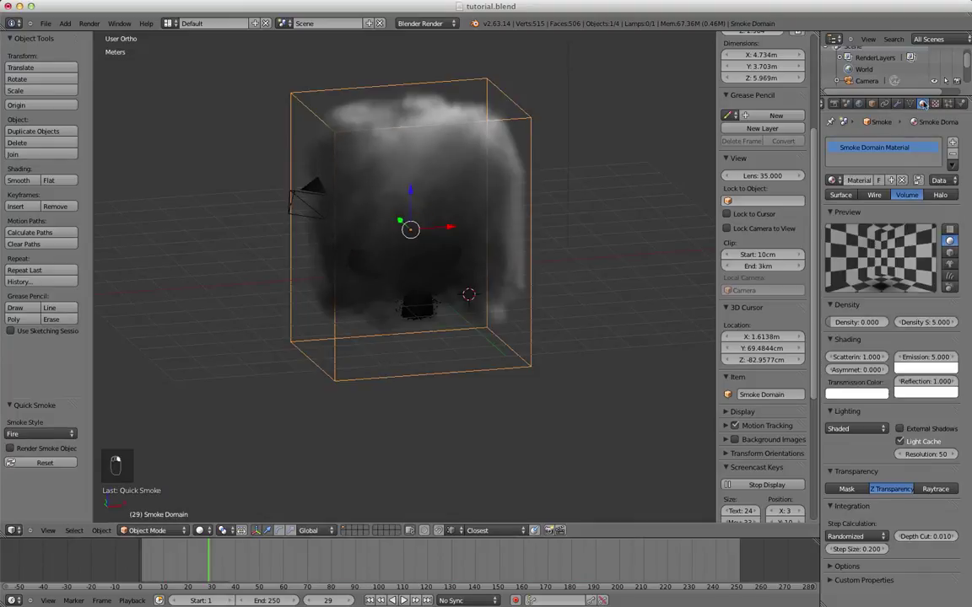
left_click(934, 103)
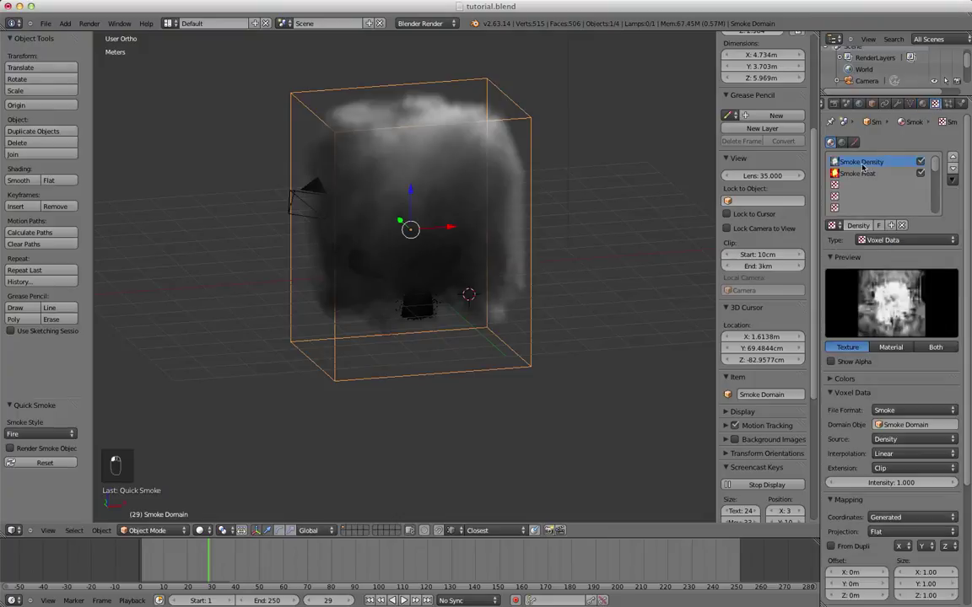
Select the Smoke Heat texture and expand its Colors ramp.
left_click(852, 174)
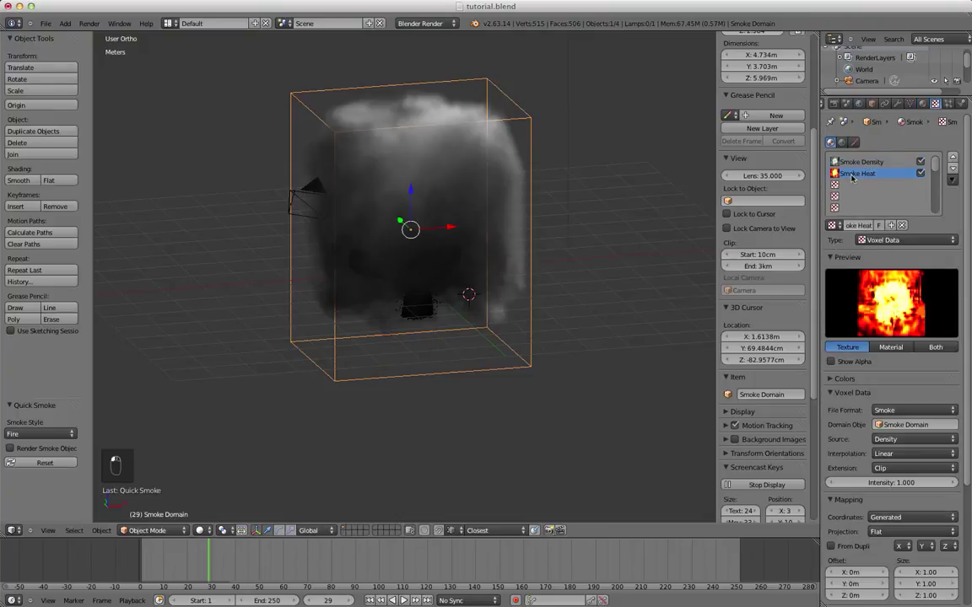
left_click(852, 163)
left_click(853, 173)
left_click(834, 381)
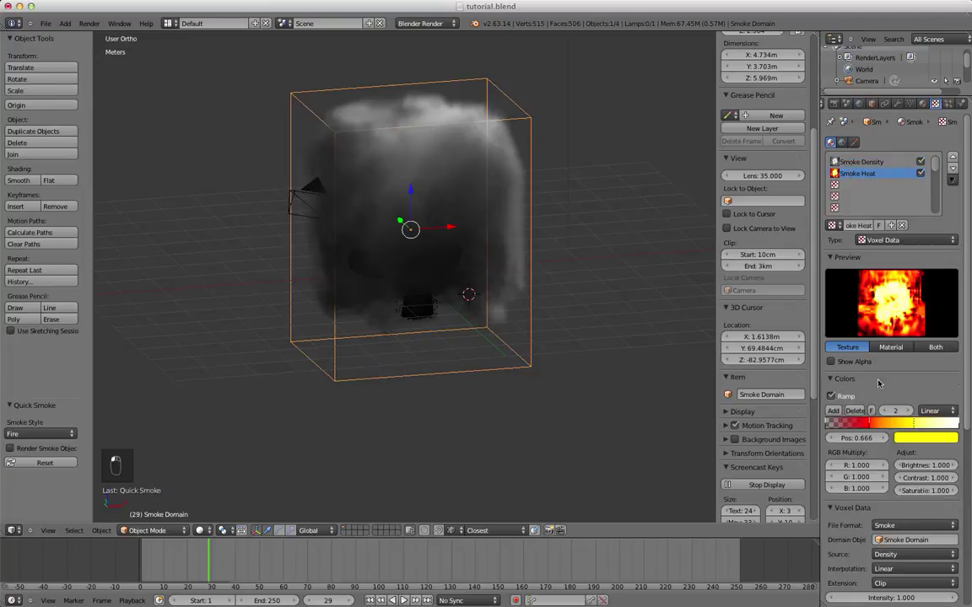
Change the red ramp stop of the Smoke Heat texture to magenta.
left_click_drag(878, 425, 872, 424)
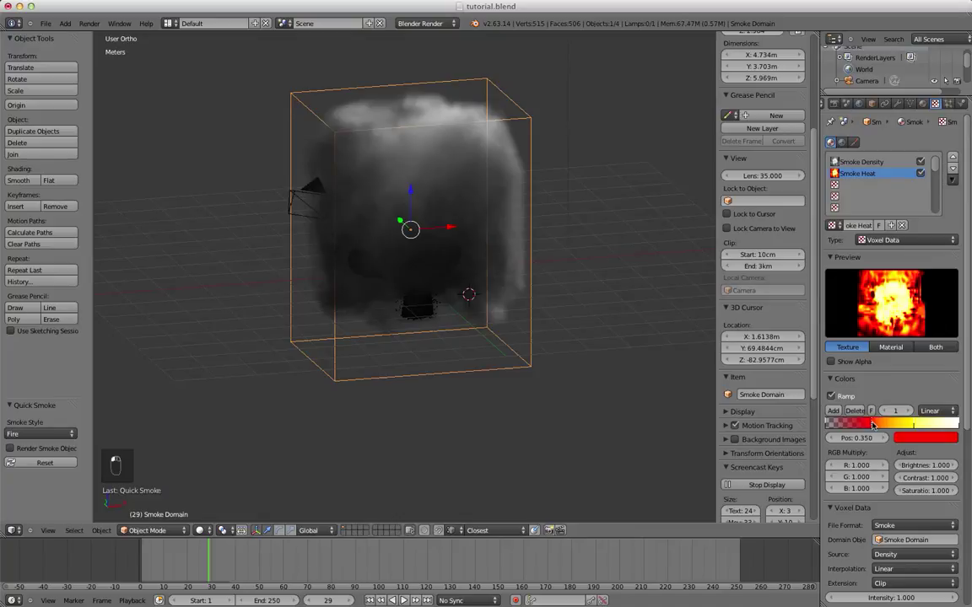
left_click(902, 438)
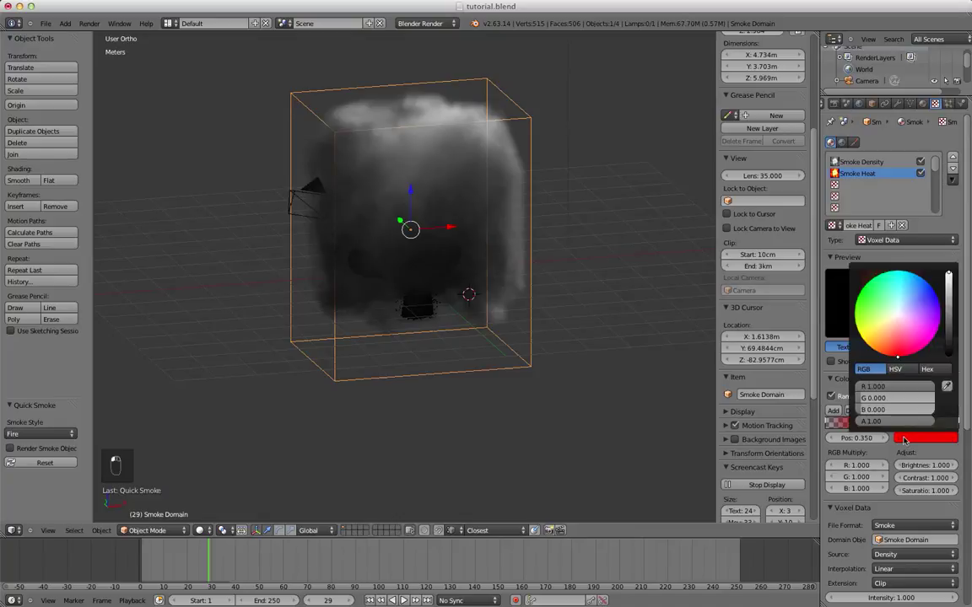
left_click(914, 349)
left_click(898, 356)
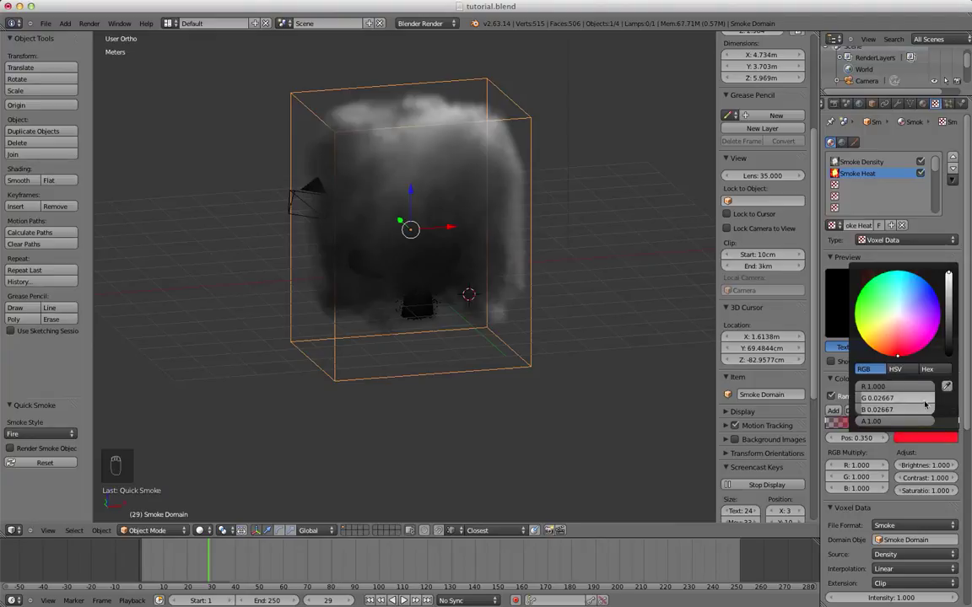
key("ctrl+z")
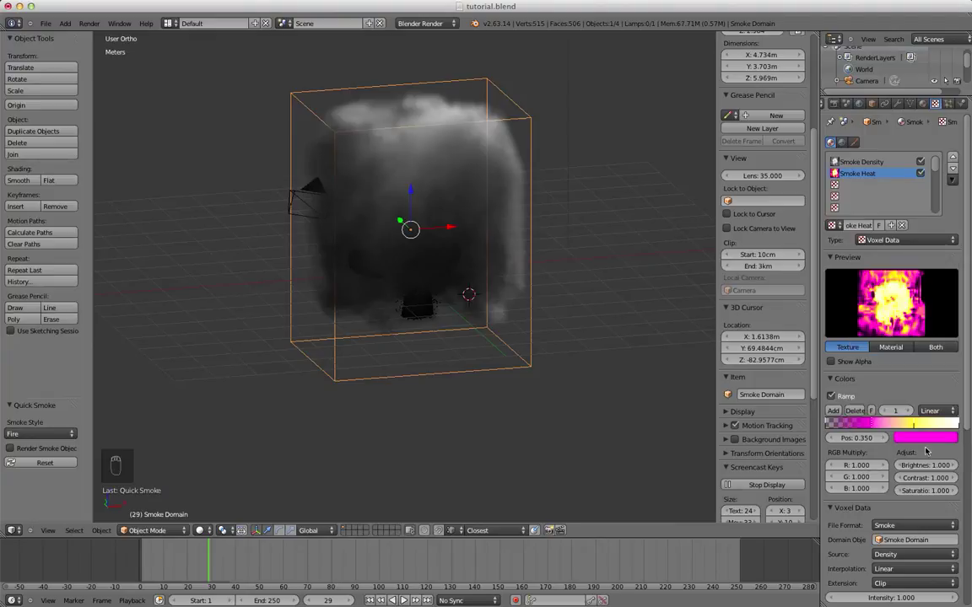
Change the yellow ramp stop at position 0.666 to green.
left_click(914, 424)
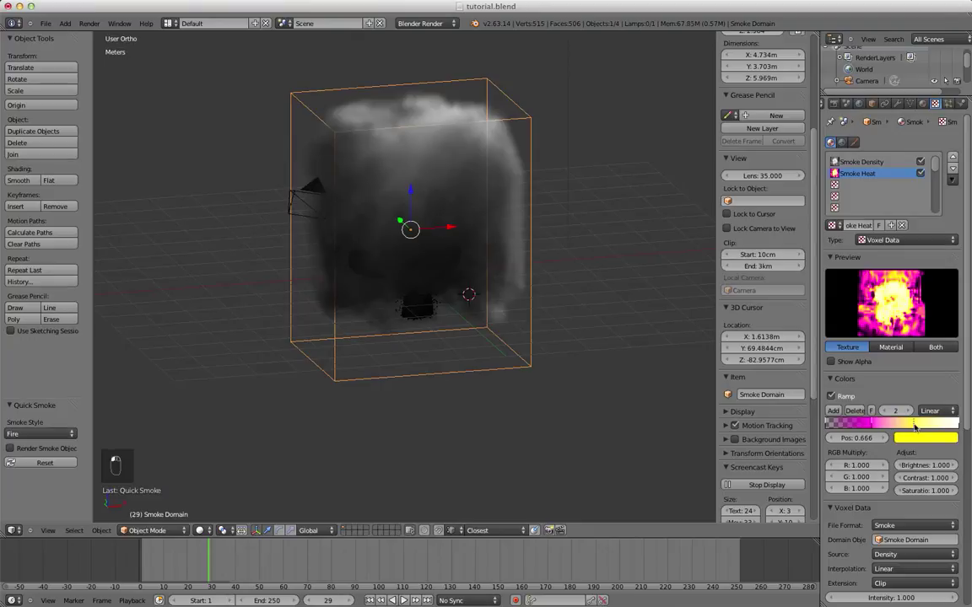
left_click(926, 438)
left_click(862, 289)
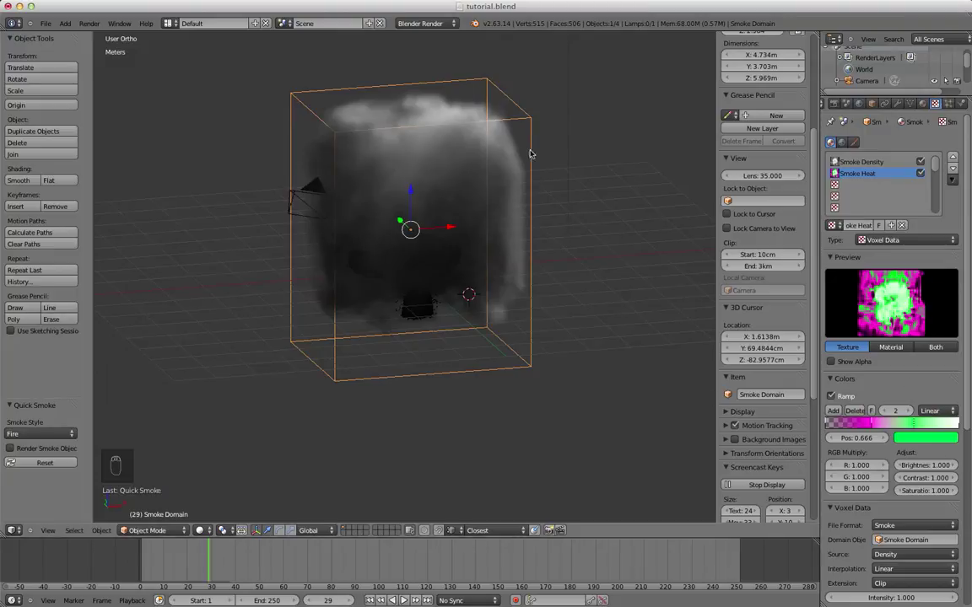
middle_click_drag(531, 174, 493, 173)
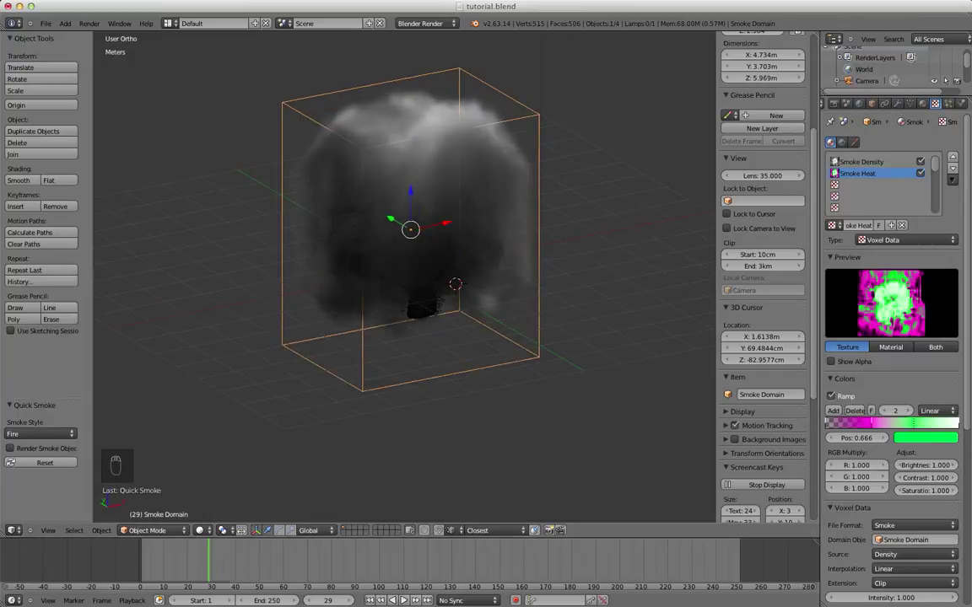